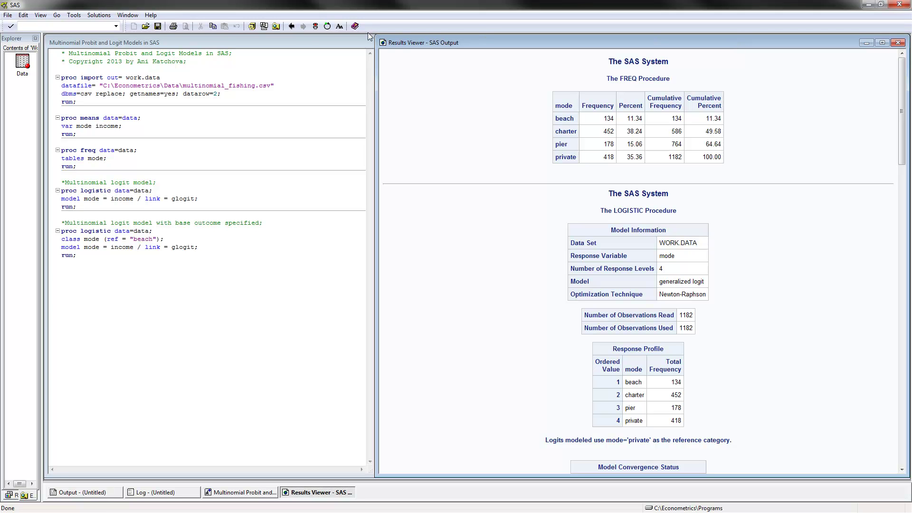
# Step: View the imported multinomial fishing data set as a table and close it
pyautogui.doubleClick(23, 62)
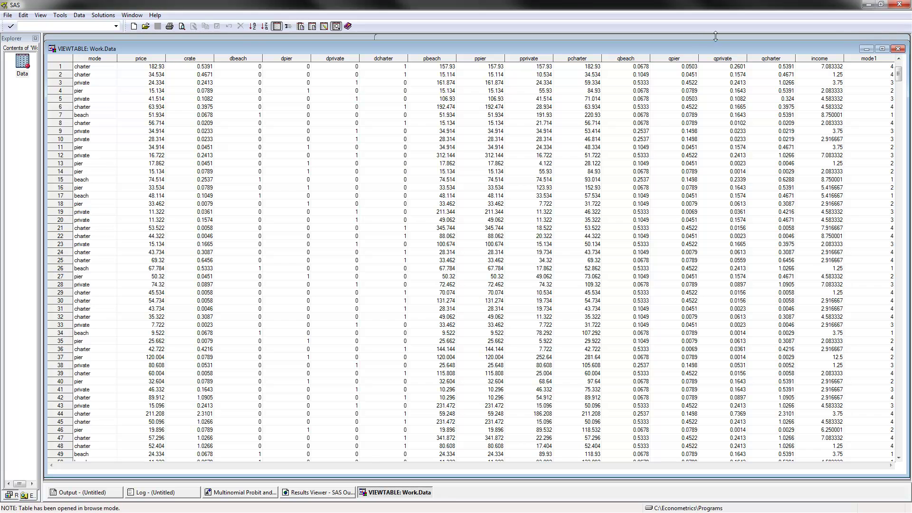
pyautogui.click(899, 49)
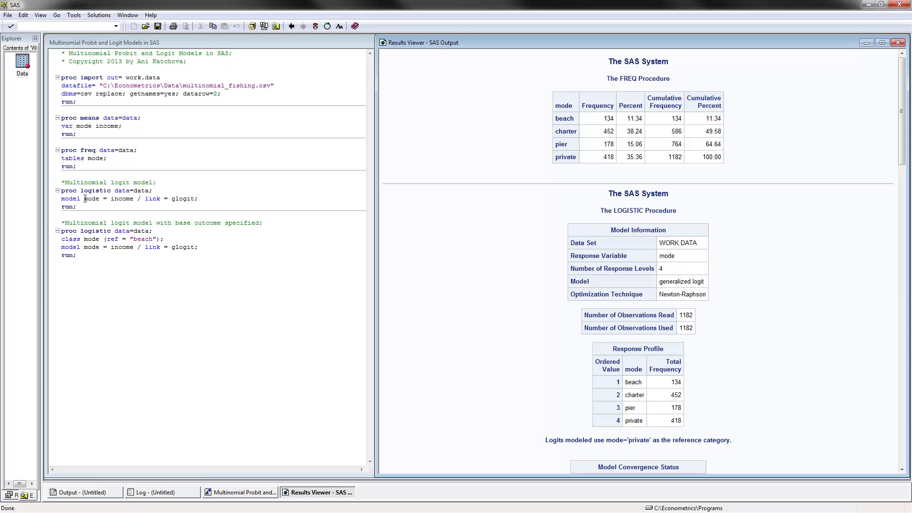
# Step: Review the income regressor in the first multinomial logit model and its LOGISTIC output down to the odds ratio estimates
pyautogui.moveTo(84, 199); pyautogui.dragTo(134, 200)
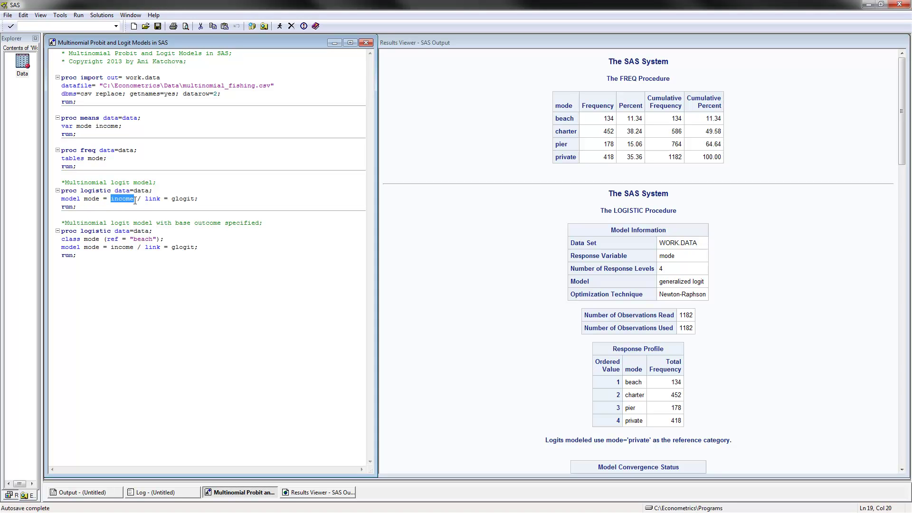
pyautogui.click(139, 203)
pyautogui.moveTo(905, 144); pyautogui.dragTo(902, 178)
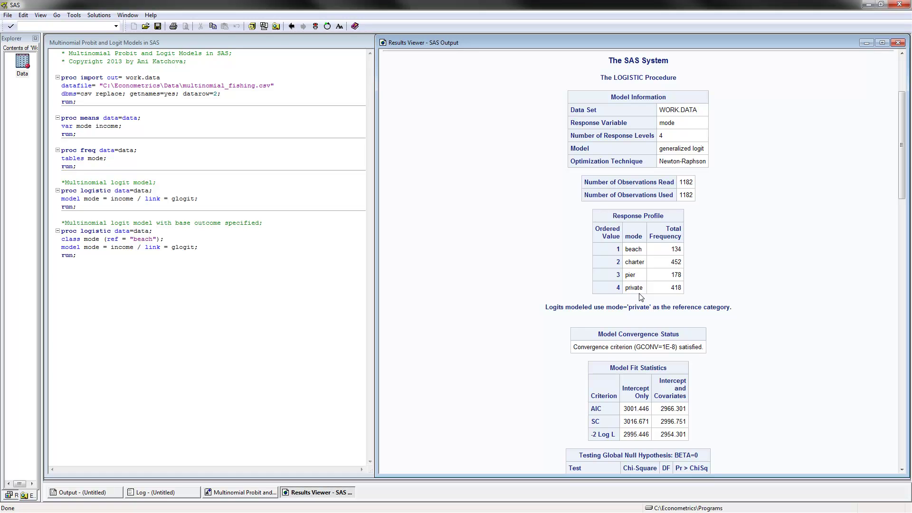
pyautogui.moveTo(905, 166); pyautogui.dragTo(890, 277)
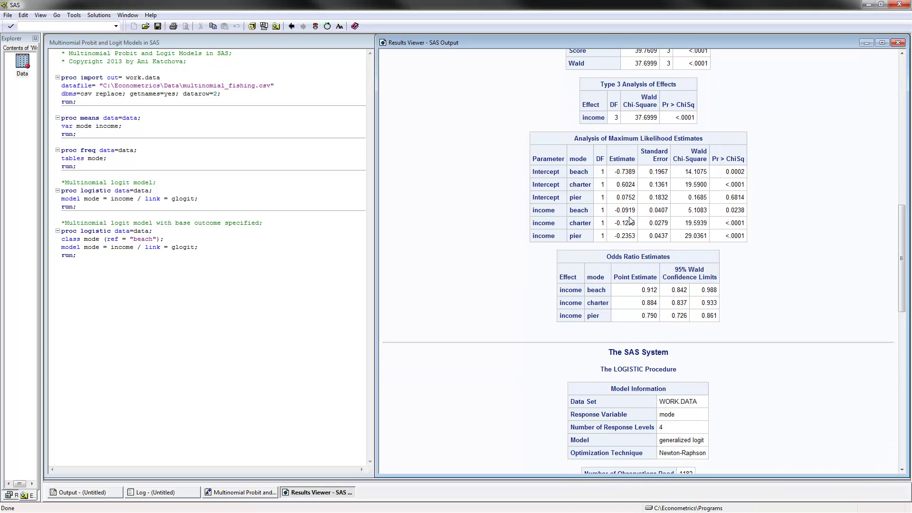
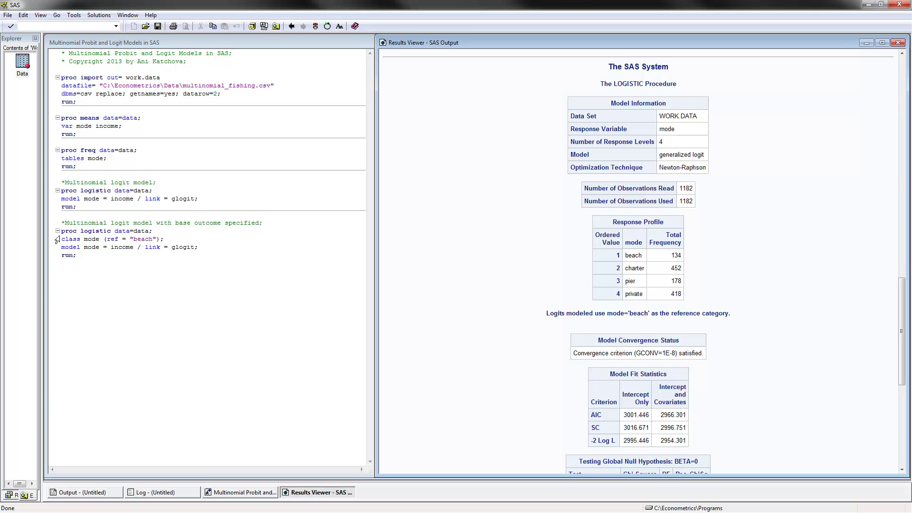
# Step: Review the class mode statement with reference "beach" and the second multinomial logit model's parameter and odds ratio estimates
pyautogui.moveTo(63, 238); pyautogui.dragTo(101, 239)
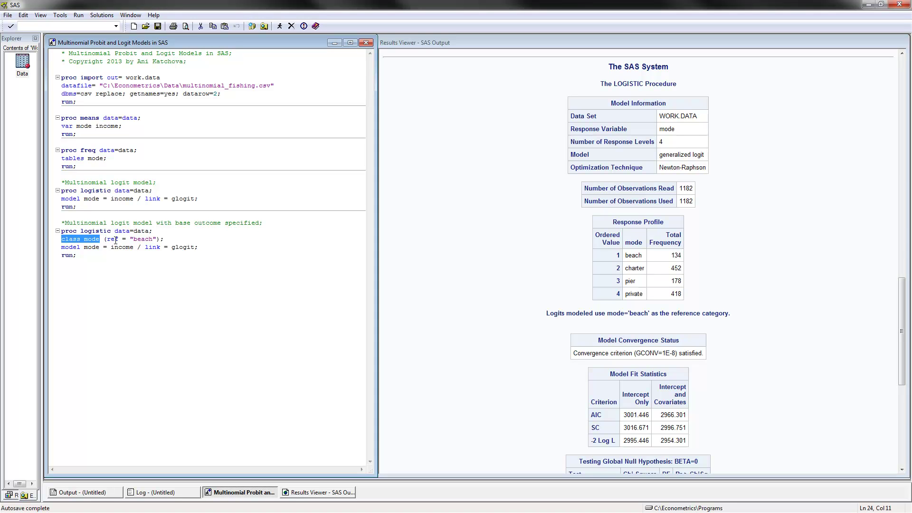
pyautogui.click(115, 240)
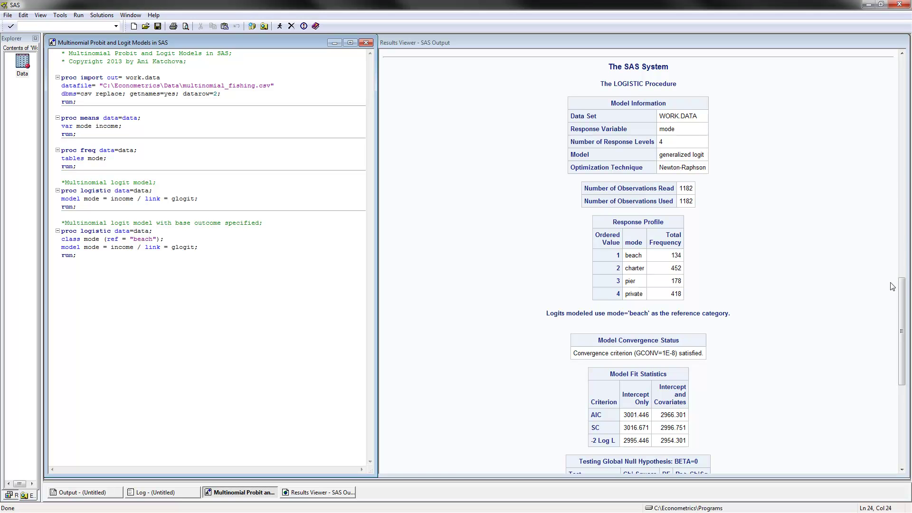
pyautogui.moveTo(901, 297); pyautogui.dragTo(894, 394)
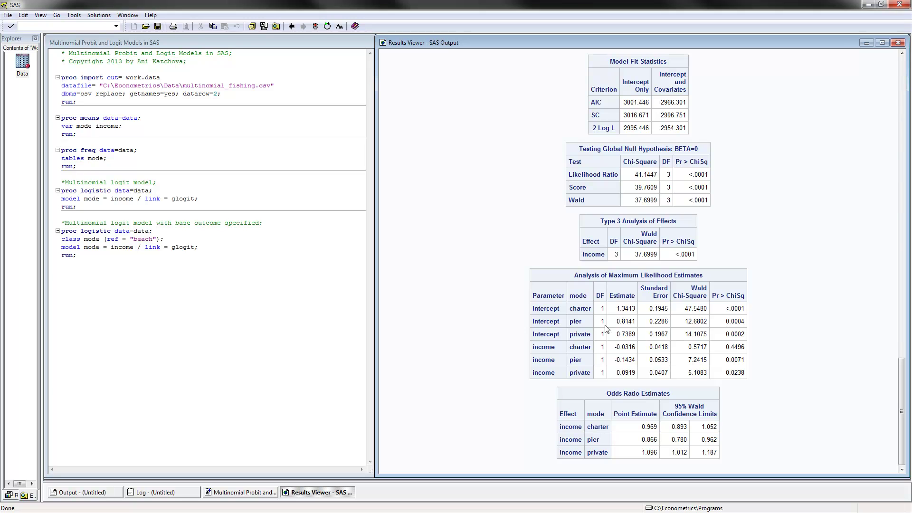
# Step: End the SAS session that holds the multinomial logit program
pyautogui.click(900, 5)
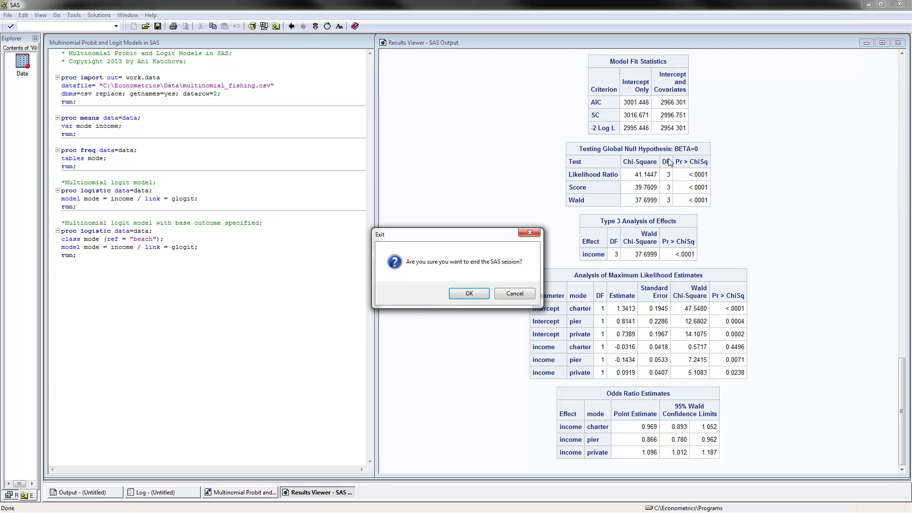
pyautogui.click(469, 293)
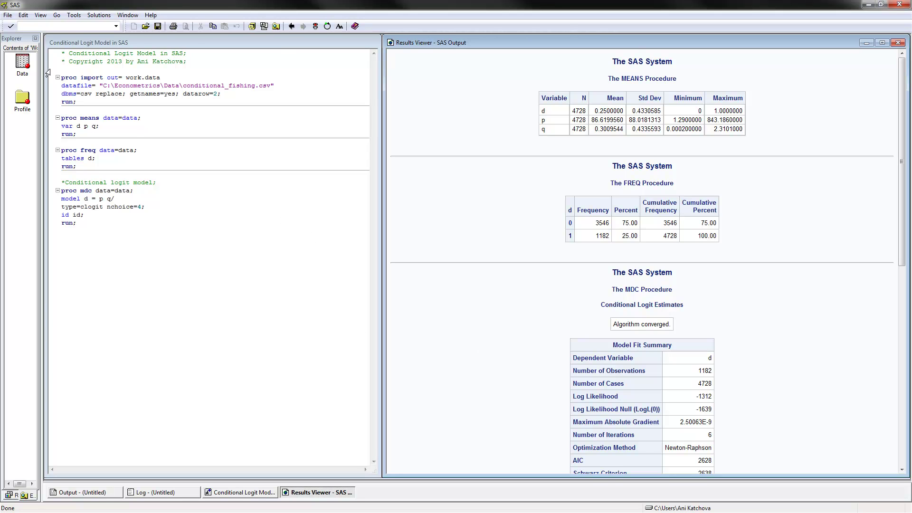
# Step: Open the conditional fishing data set as a table and maximize its window
pyautogui.click(23, 62)
pyautogui.doubleClick(24, 62)
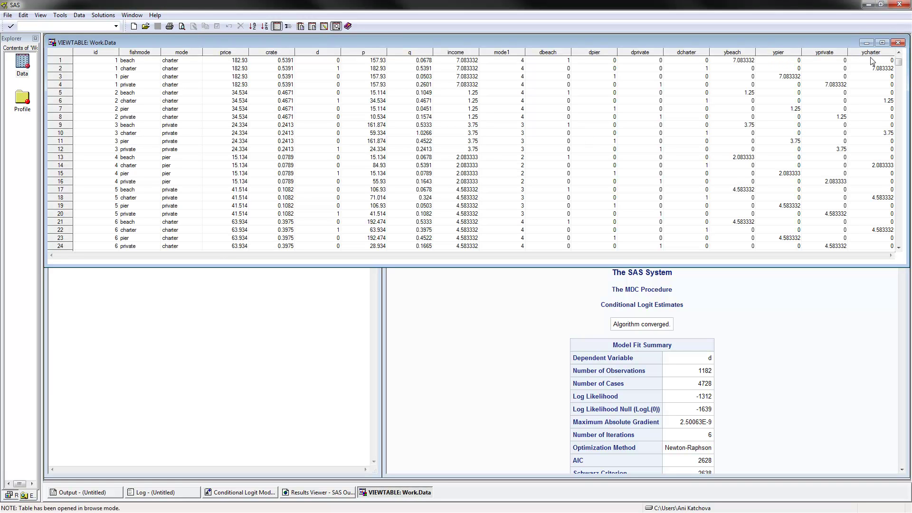
pyautogui.click(881, 43)
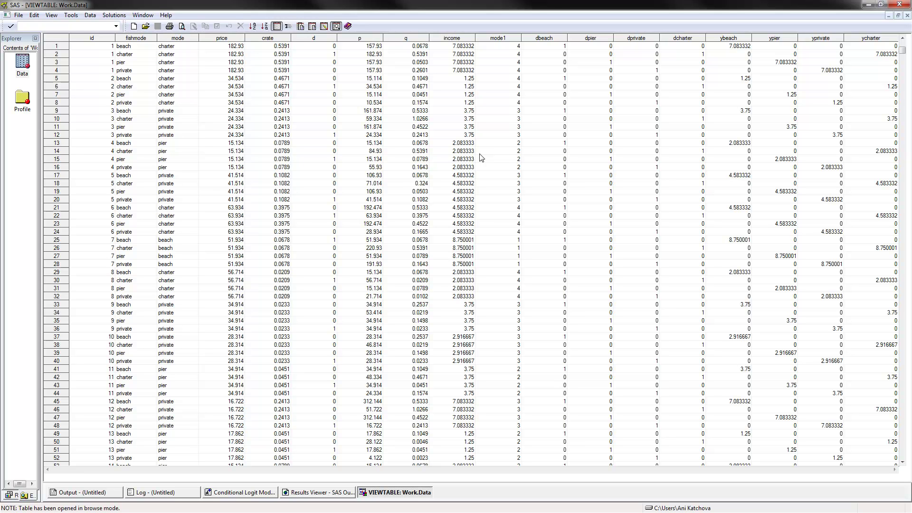
# Step: Examine how choices are coded in the table by highlighting row 12, the d column and the id column
pyautogui.doubleClick(331, 55)
pyautogui.click(334, 87)
pyautogui.click(57, 135)
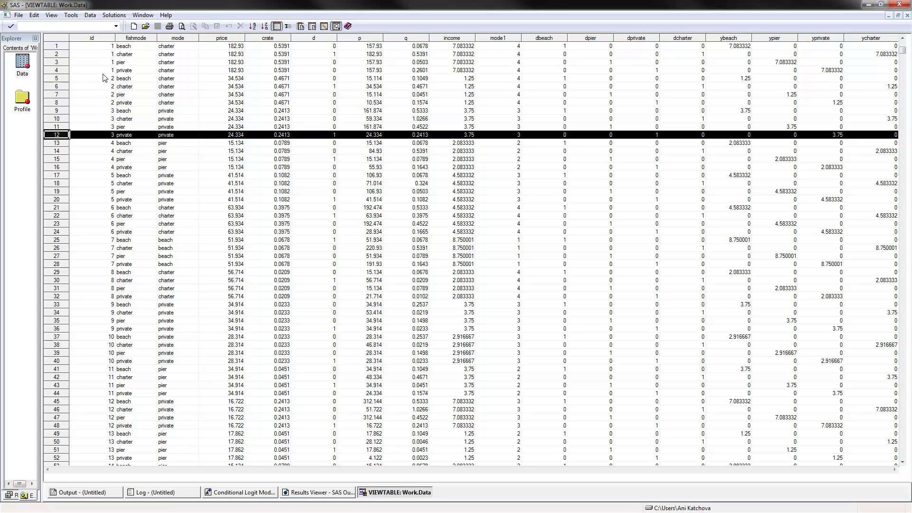
pyautogui.click(322, 39)
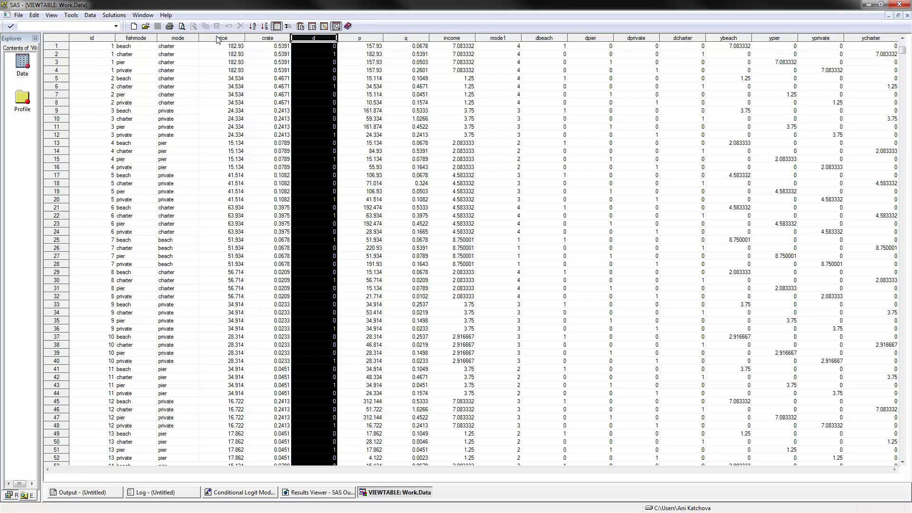
pyautogui.click(100, 38)
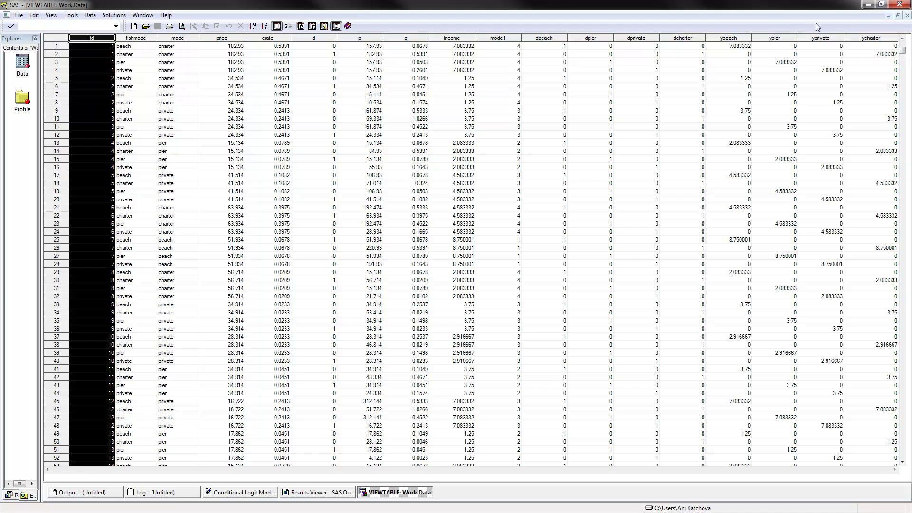
# Step: Close the data table and restore the conditional logit program window beside the results
pyautogui.click(908, 15)
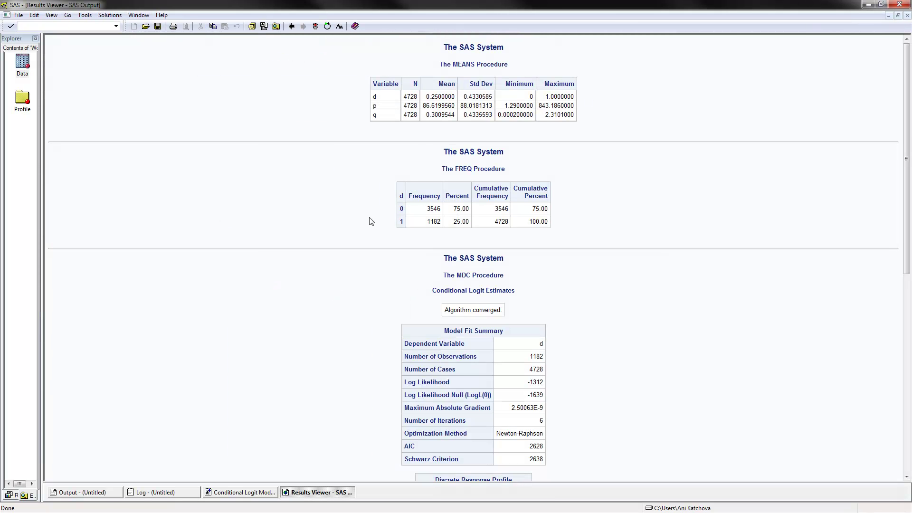
pyautogui.click(234, 494)
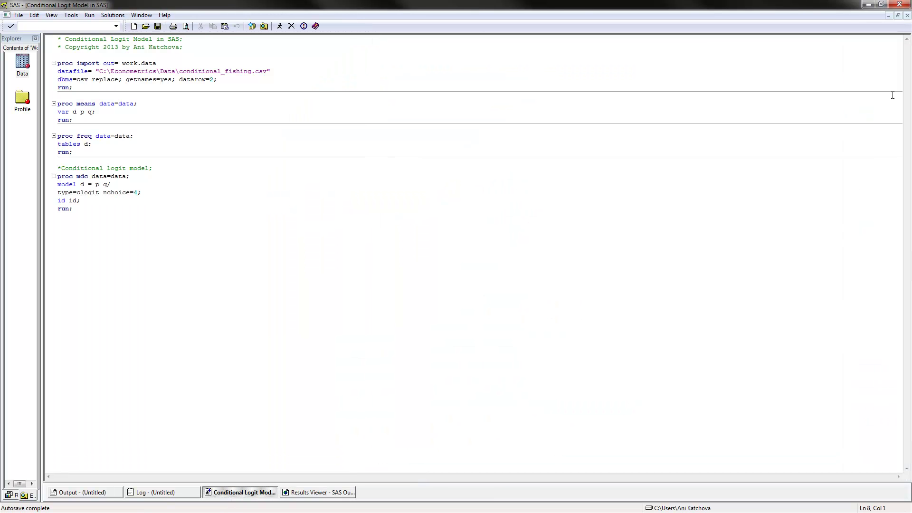
pyautogui.click(899, 15)
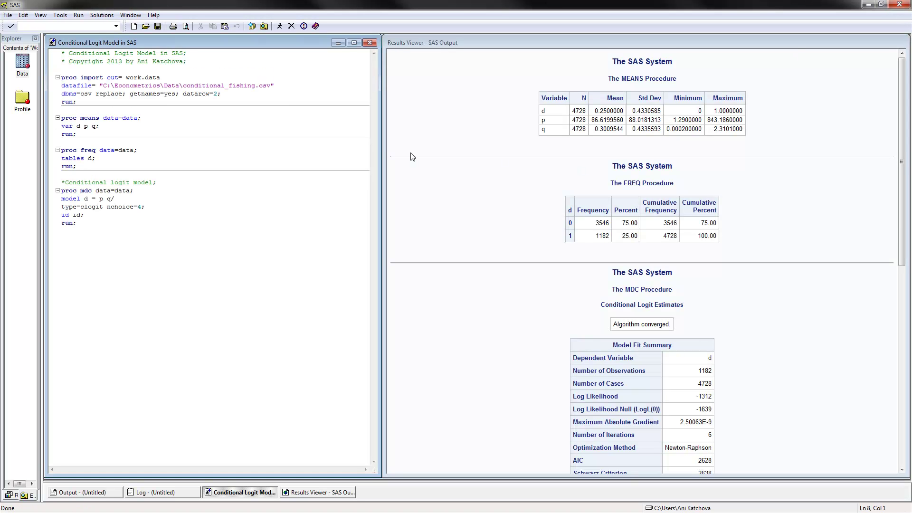
# Step: Review the variables d, p and q listed in the proc means statement of the conditional logit program
pyautogui.doubleClick(79, 126)
pyautogui.click(88, 125)
pyautogui.press('Right')
pyautogui.press('Right')
# Step: Review the conditional logit model statement with d on p and q, and its MDC output down to the parameter estimates
pyautogui.moveTo(904, 211); pyautogui.dragTo(888, 316)
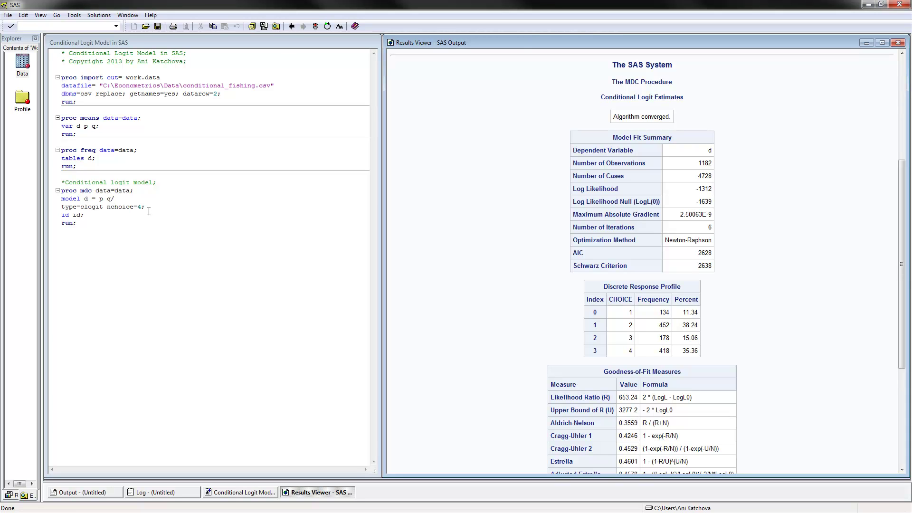
pyautogui.click(87, 200)
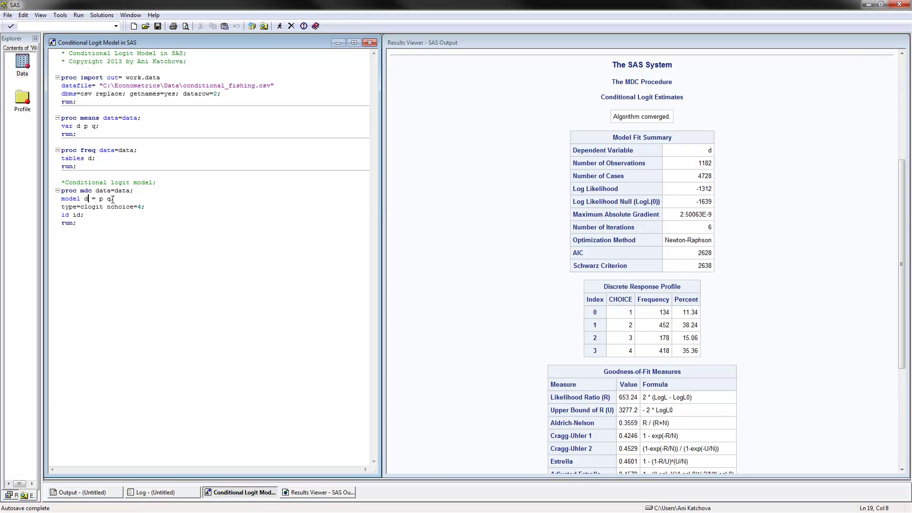
pyautogui.click(123, 199)
pyautogui.moveTo(905, 259); pyautogui.dragTo(903, 360)
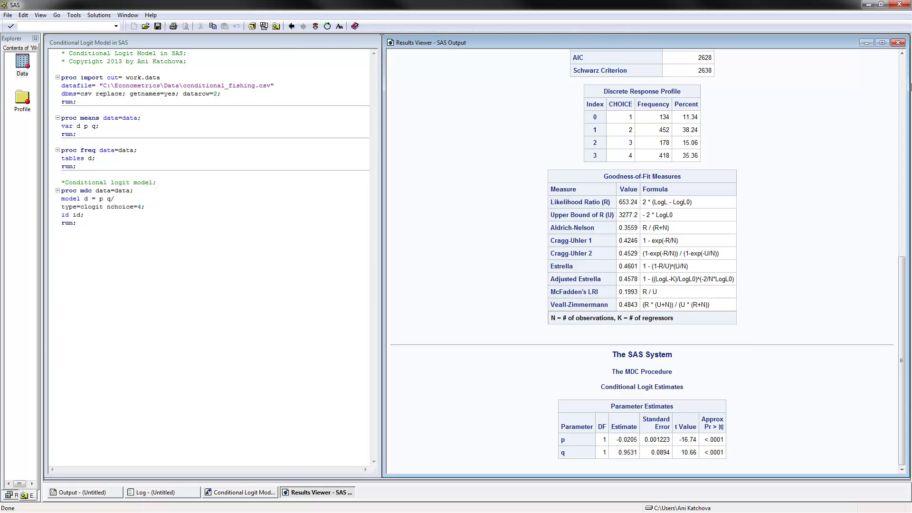
# Step: End the SAS session that holds the conditional logit program
pyautogui.click(900, 5)
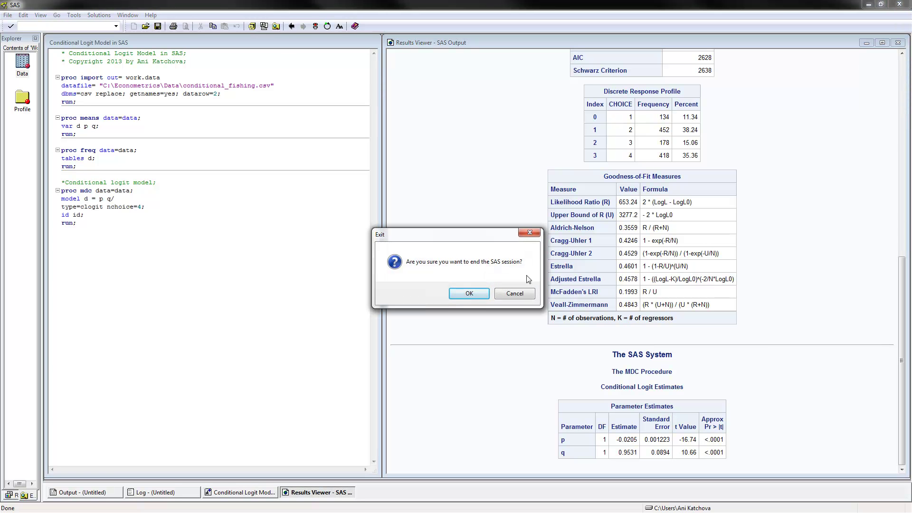
pyautogui.click(485, 292)
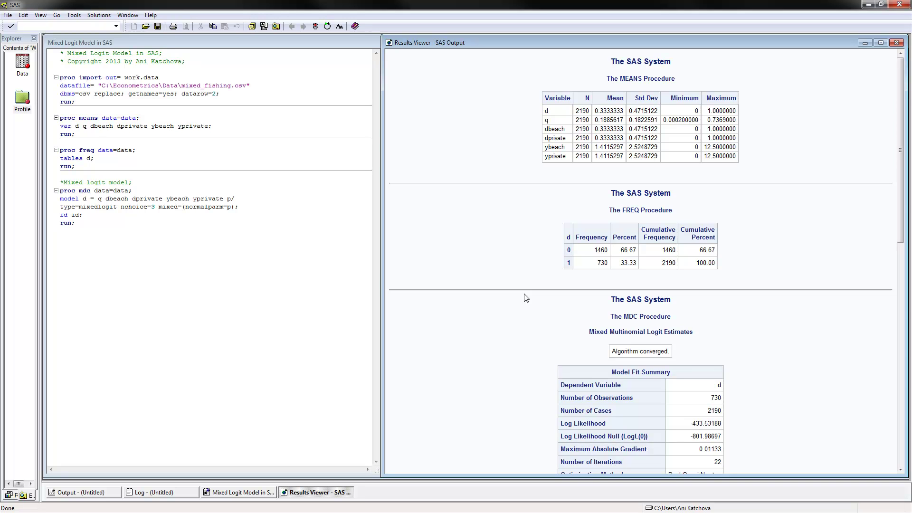
# Step: View the imported mixed fishing data set as a table and close it
pyautogui.doubleClick(29, 63)
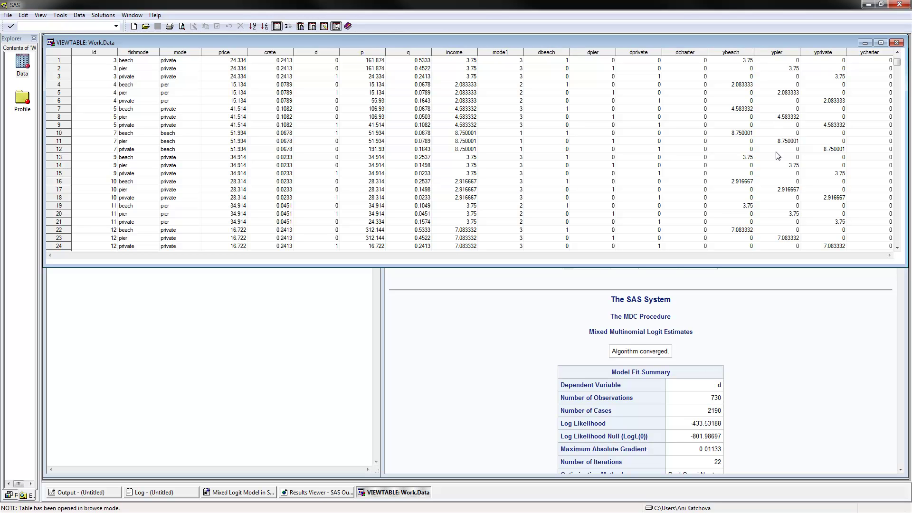
pyautogui.click(898, 44)
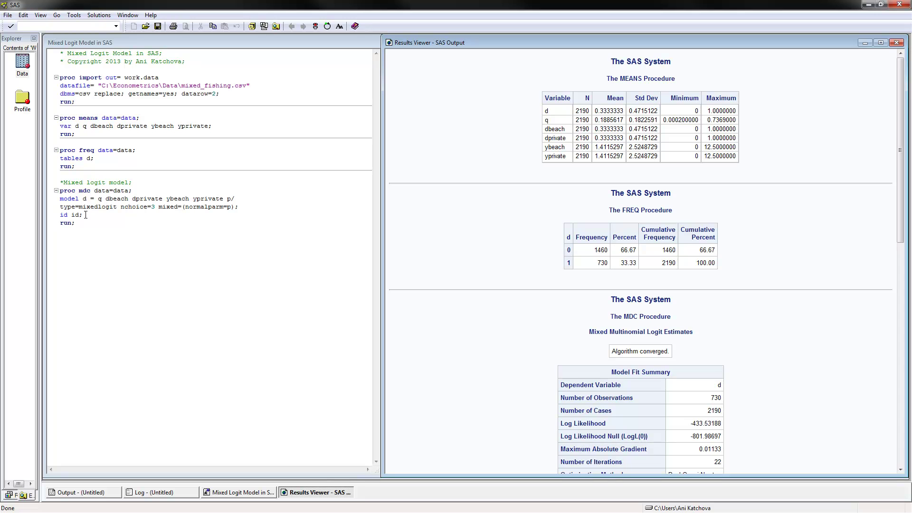
# Step: Examine the dependent variable d and the normally distributed parameter p in the mixed logit model code
pyautogui.click(88, 198)
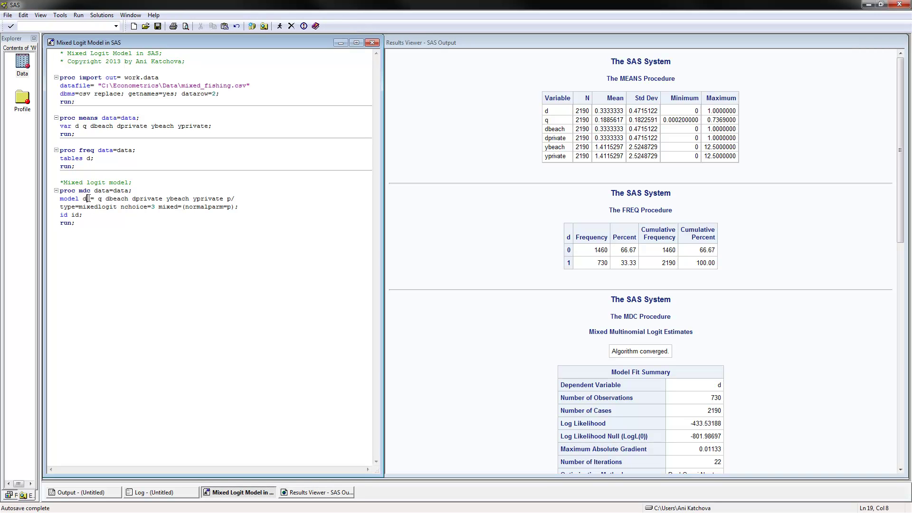
pyautogui.click(102, 199)
pyautogui.click(237, 199)
pyautogui.doubleClick(228, 208)
pyautogui.doubleClick(85, 198)
# Step: Examine the mixed logit regressors from q to p, the normalparm=p and nchoice=3 options, and the resulting parameter estimates
pyautogui.moveTo(98, 199); pyautogui.dragTo(233, 197)
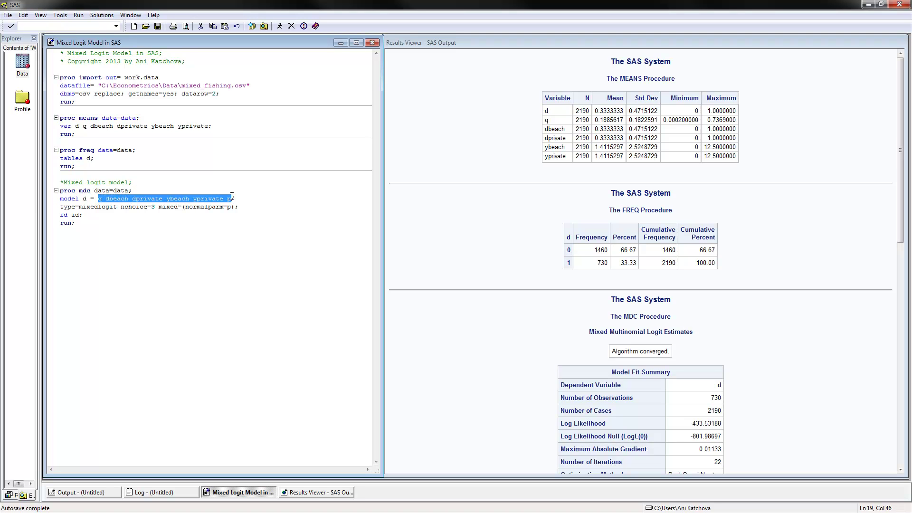
pyautogui.click(232, 197)
pyautogui.doubleClick(230, 197)
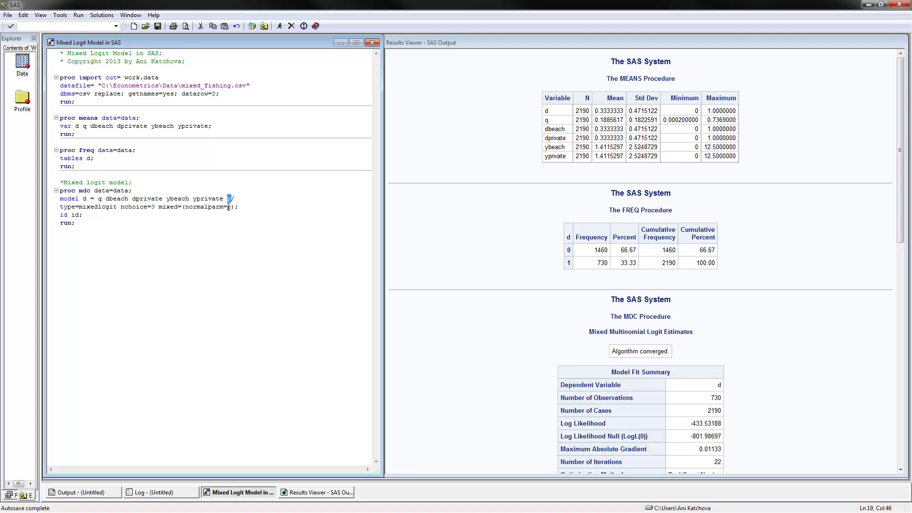
pyautogui.doubleClick(229, 207)
pyautogui.doubleClick(153, 206)
pyautogui.moveTo(897, 216); pyautogui.dragTo(894, 463)
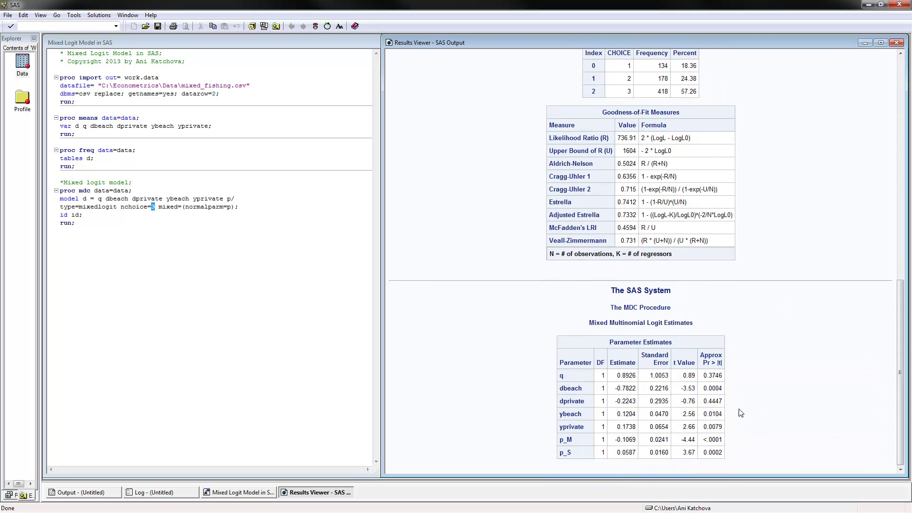